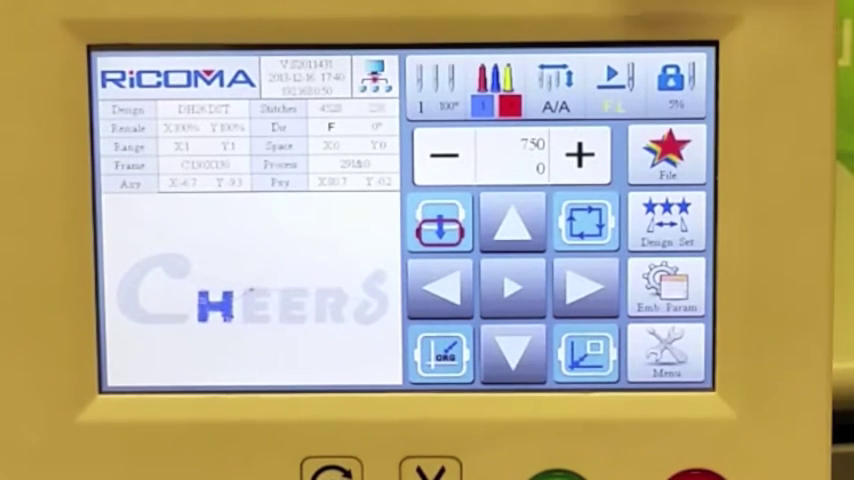
- Cycle the status key from FL through F.H to ADD, revealing the needle-change buttons
left_click(615, 88)
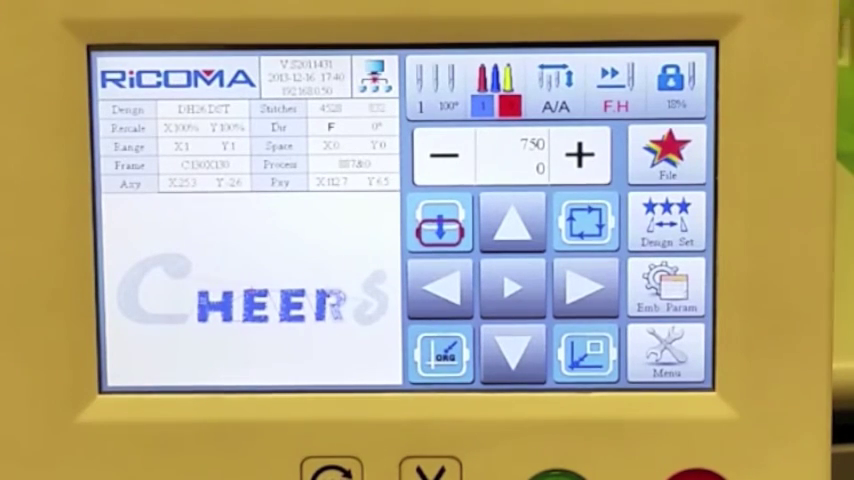
left_click(614, 88)
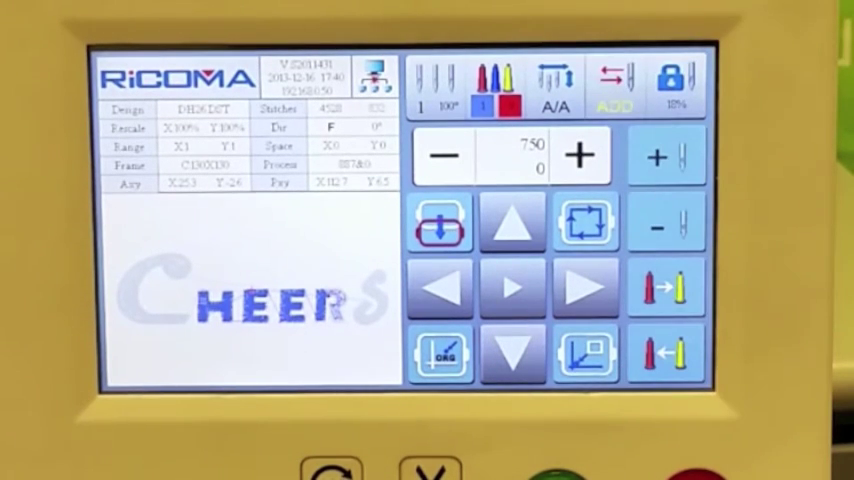